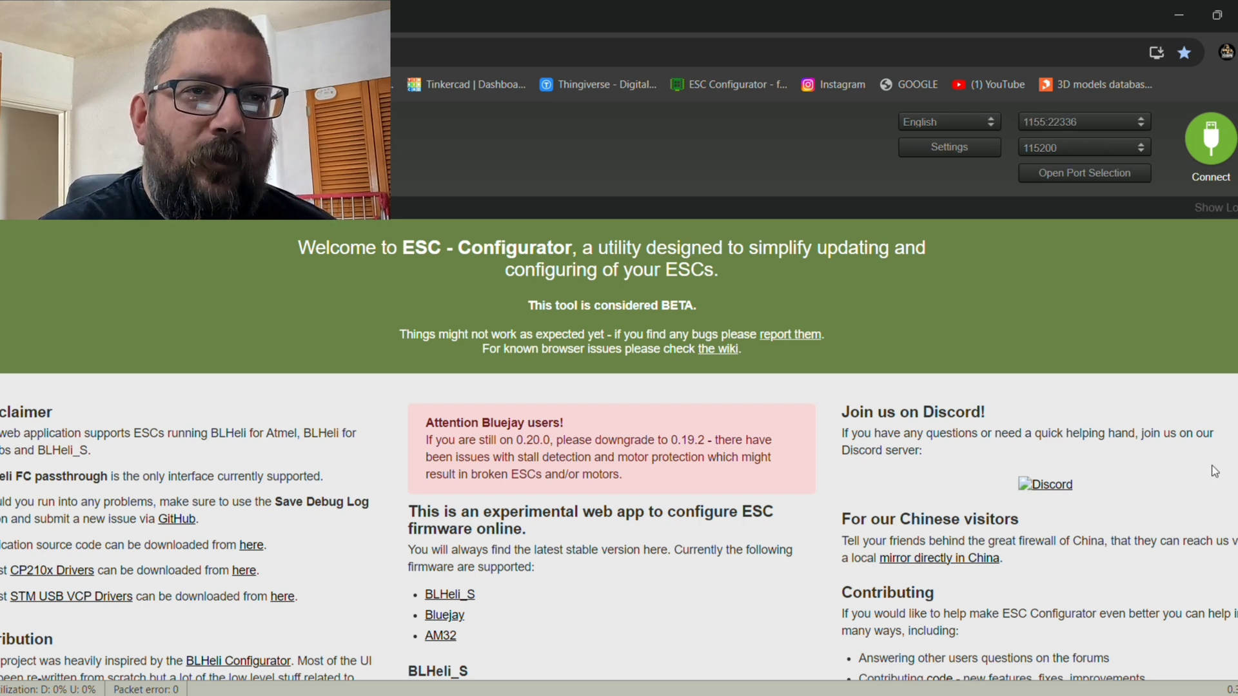
- Connect to the flight controller over the 1155:22336 port at 115200 baud and read the settings of all ESCs
{"action": "left_click", "coordinate": [1214, 145]}
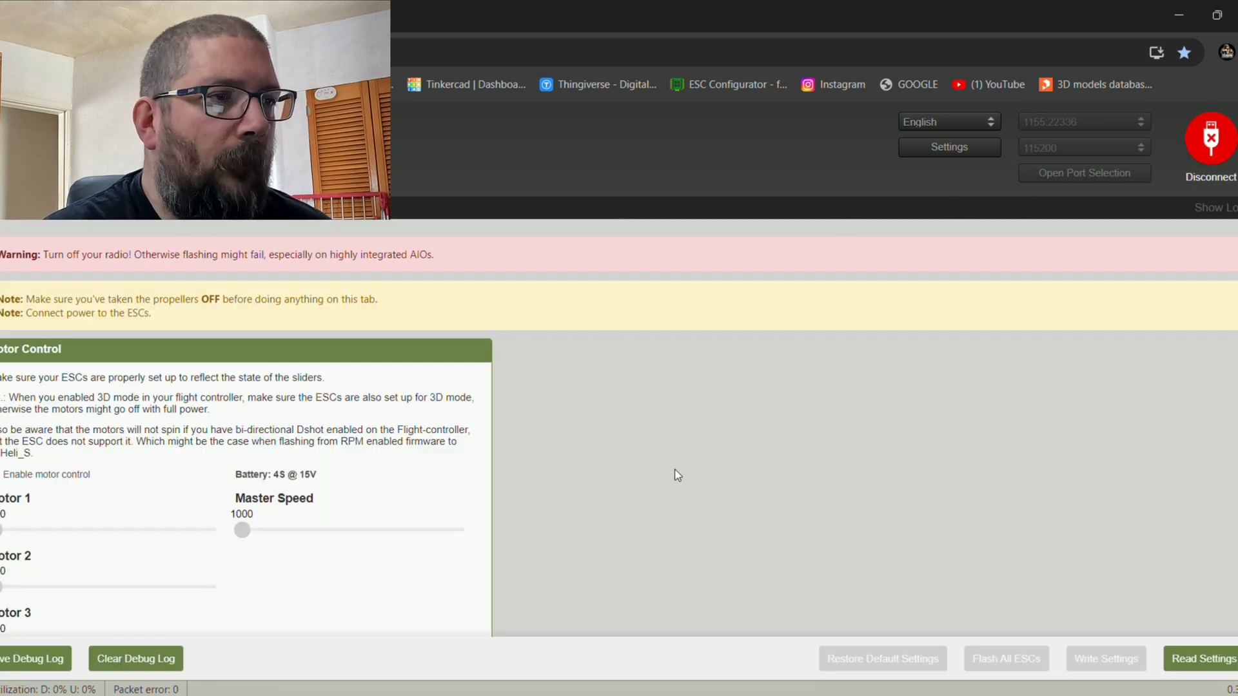
{"action": "scroll", "coordinate": [572, 435], "scroll_direction": "down", "scroll_amount": 1}
{"action": "scroll", "coordinate": [570, 429], "scroll_direction": "up", "scroll_amount": 1}
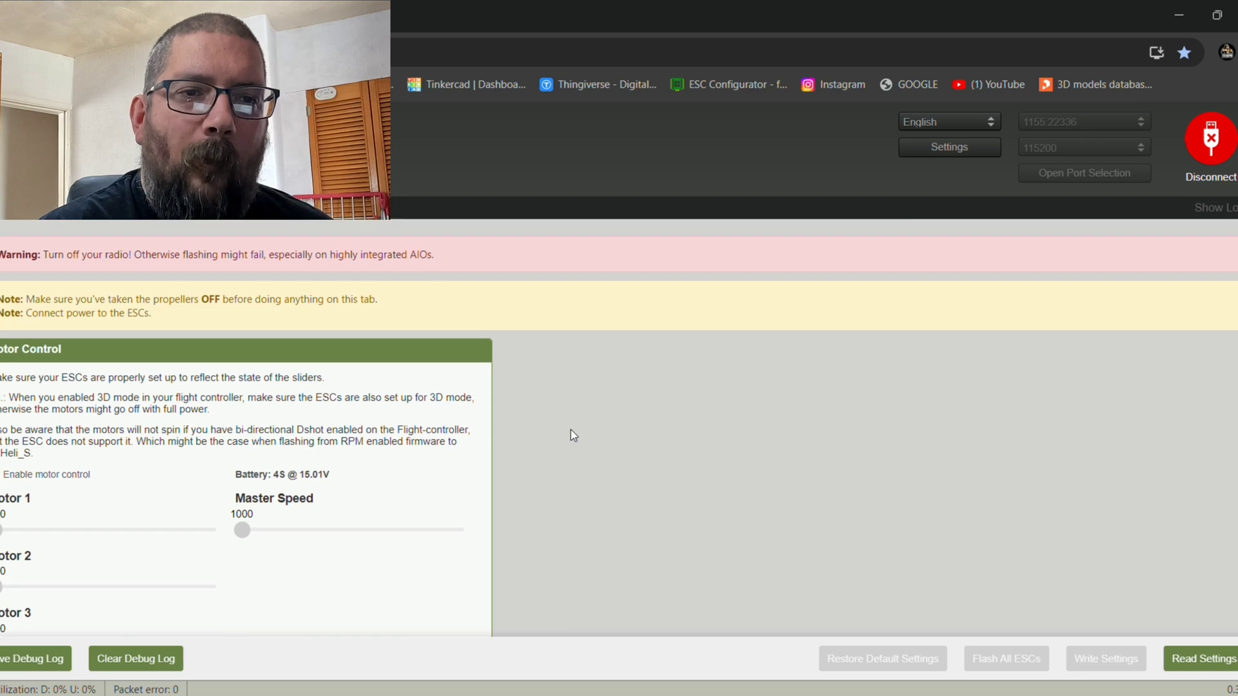
{"action": "left_click", "coordinate": [1215, 666]}
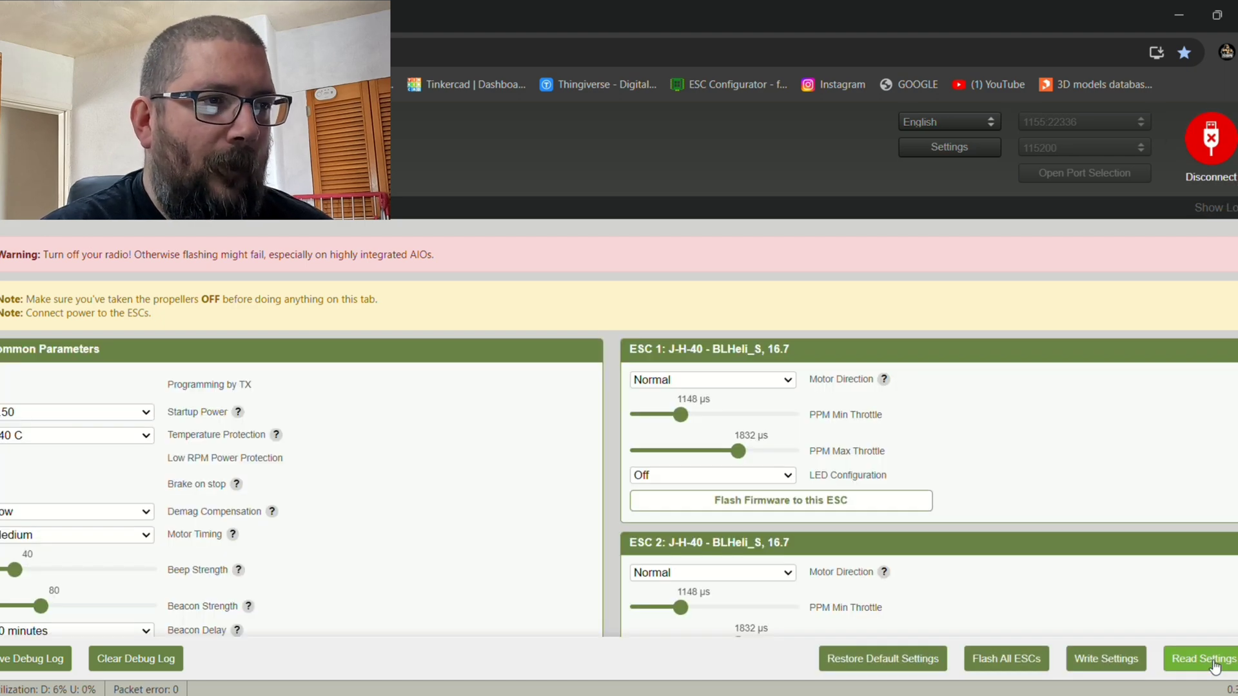
{"action": "scroll", "coordinate": [659, 391], "scroll_direction": "down", "scroll_amount": 2}
{"action": "scroll", "coordinate": [659, 391], "scroll_direction": "up", "scroll_amount": 2}
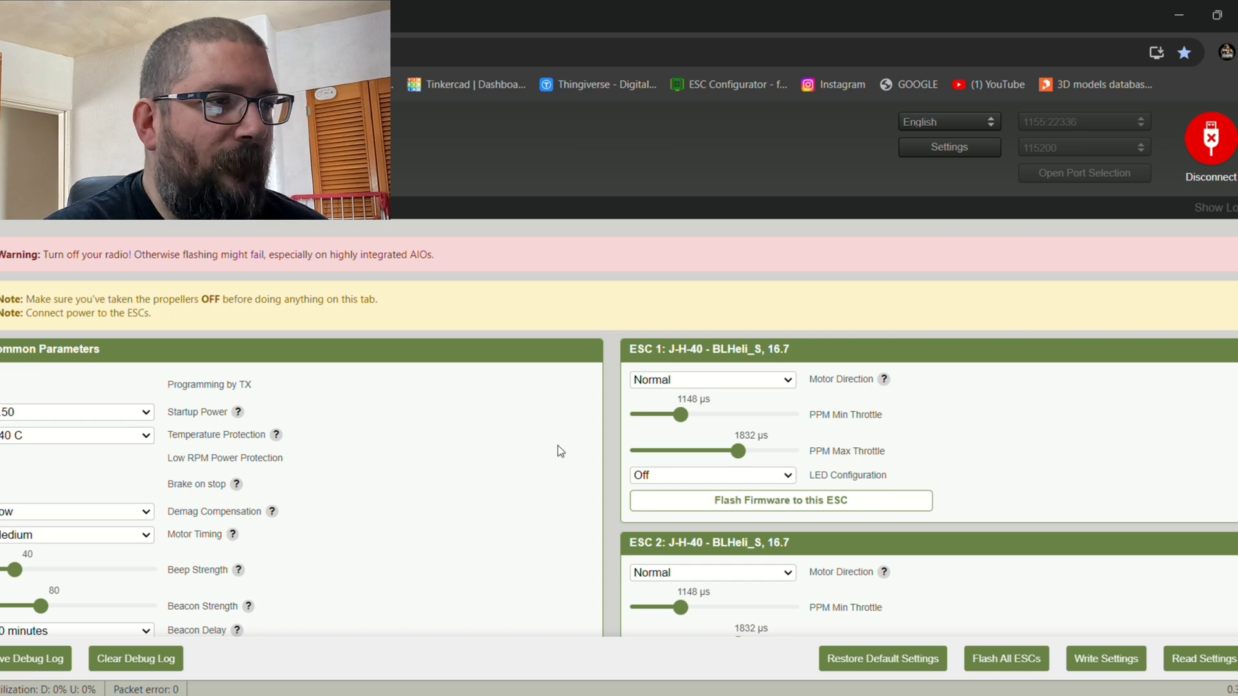
{"action": "scroll", "coordinate": [542, 469], "scroll_direction": "down", "scroll_amount": 4}
{"action": "scroll", "coordinate": [550, 471], "scroll_direction": "up", "scroll_amount": 2}
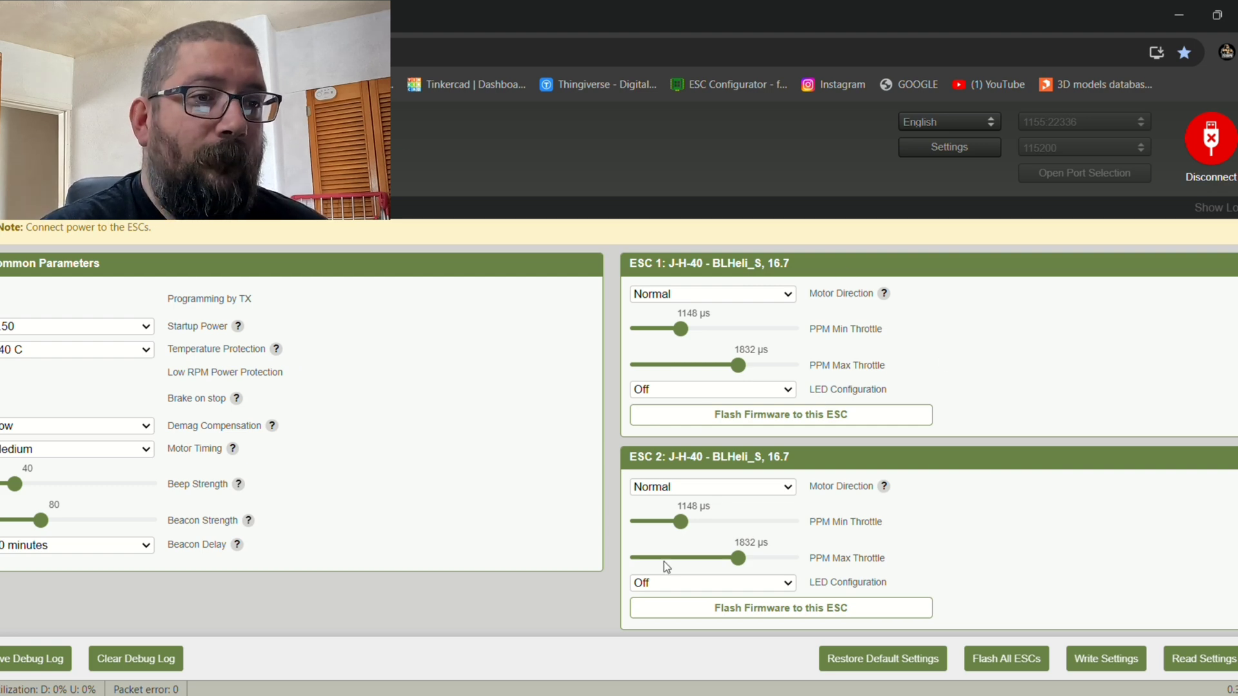
- Flash all ESCs with Bluejay firmware v0.19.2 for the J-H-40 target at a PWM frequency of 48
{"action": "left_click", "coordinate": [1010, 664]}
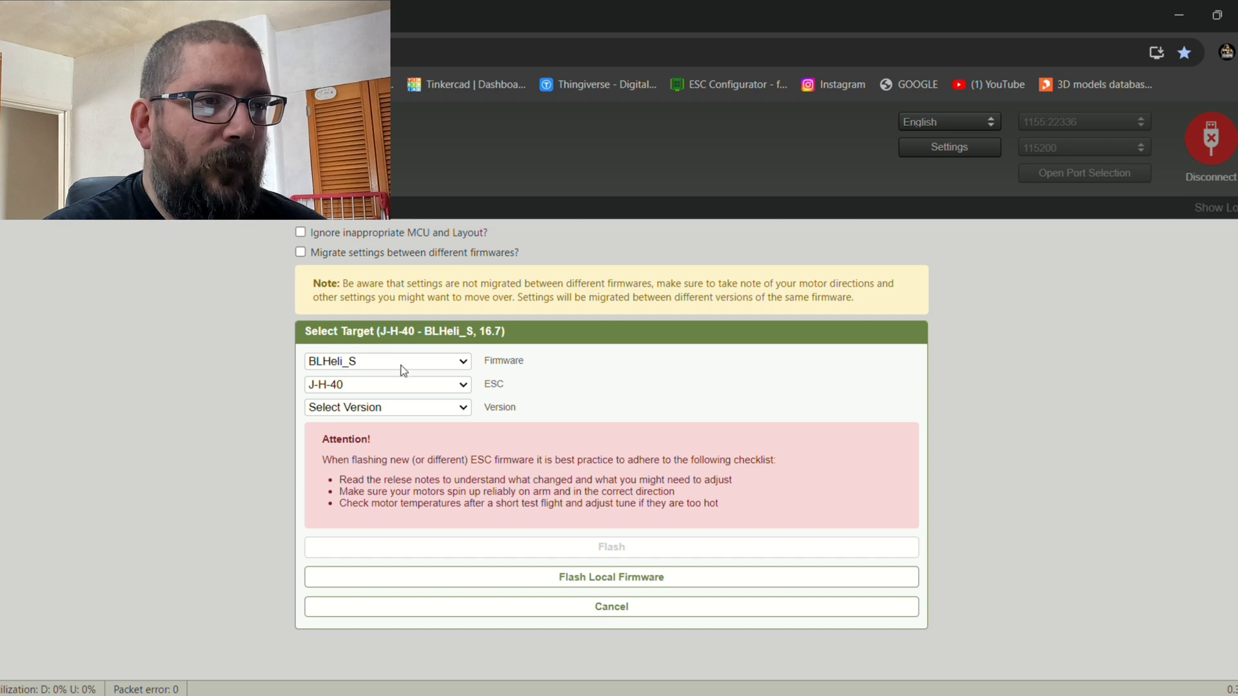
{"action": "left_click", "coordinate": [467, 366]}
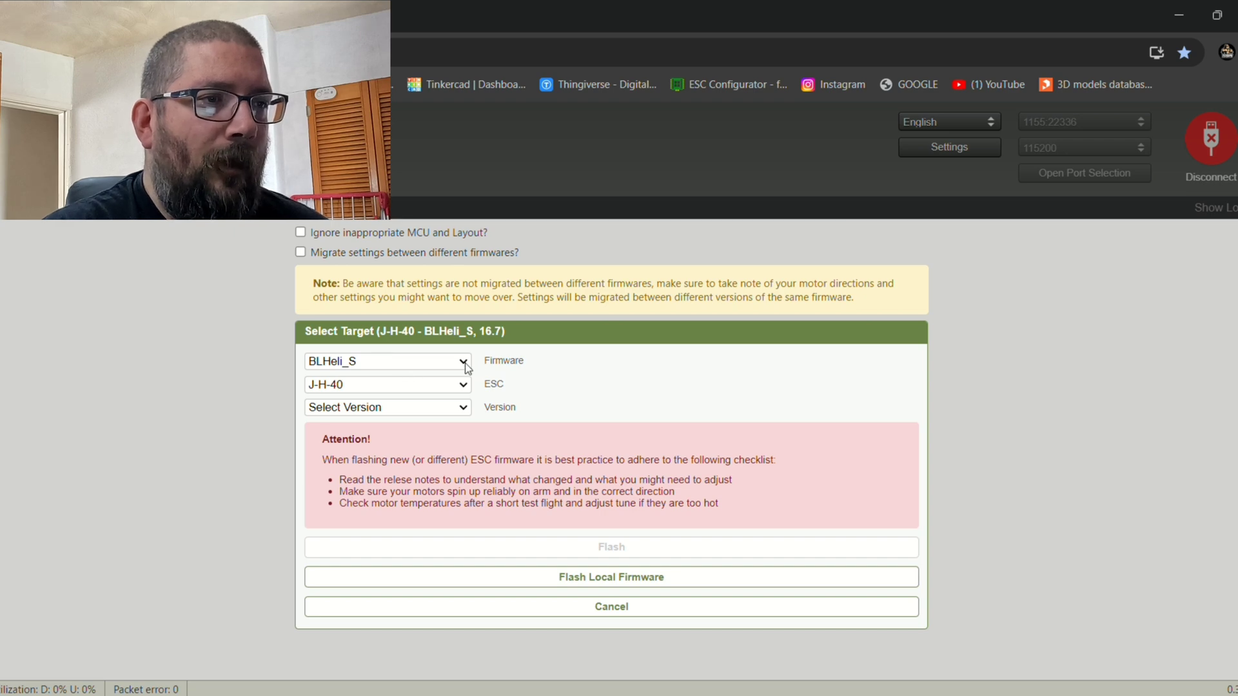
{"action": "left_click", "coordinate": [358, 399]}
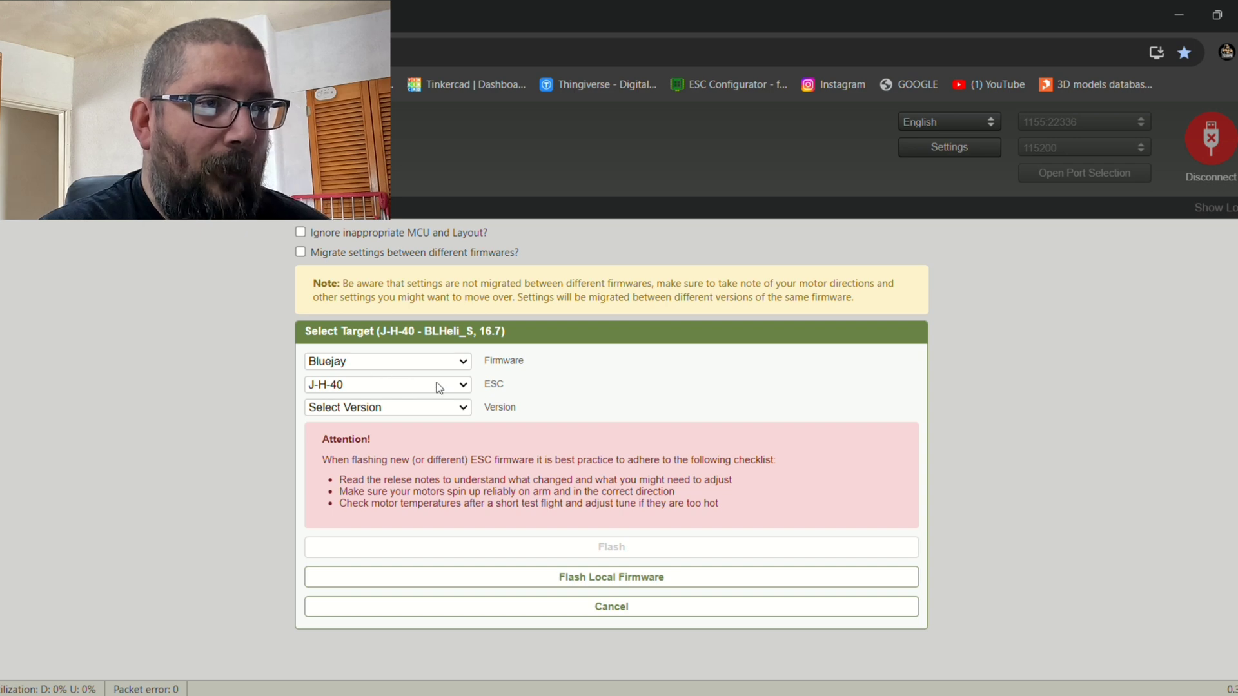
{"action": "left_click", "coordinate": [362, 427]}
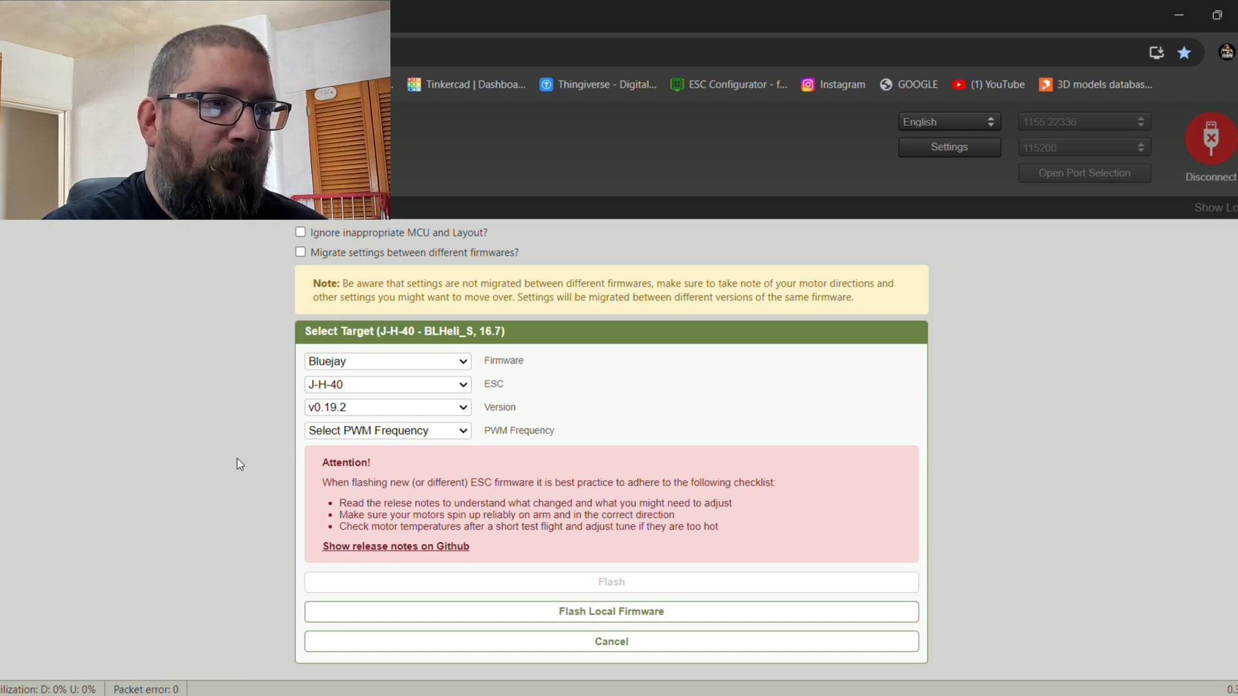
{"action": "left_click", "coordinate": [325, 466]}
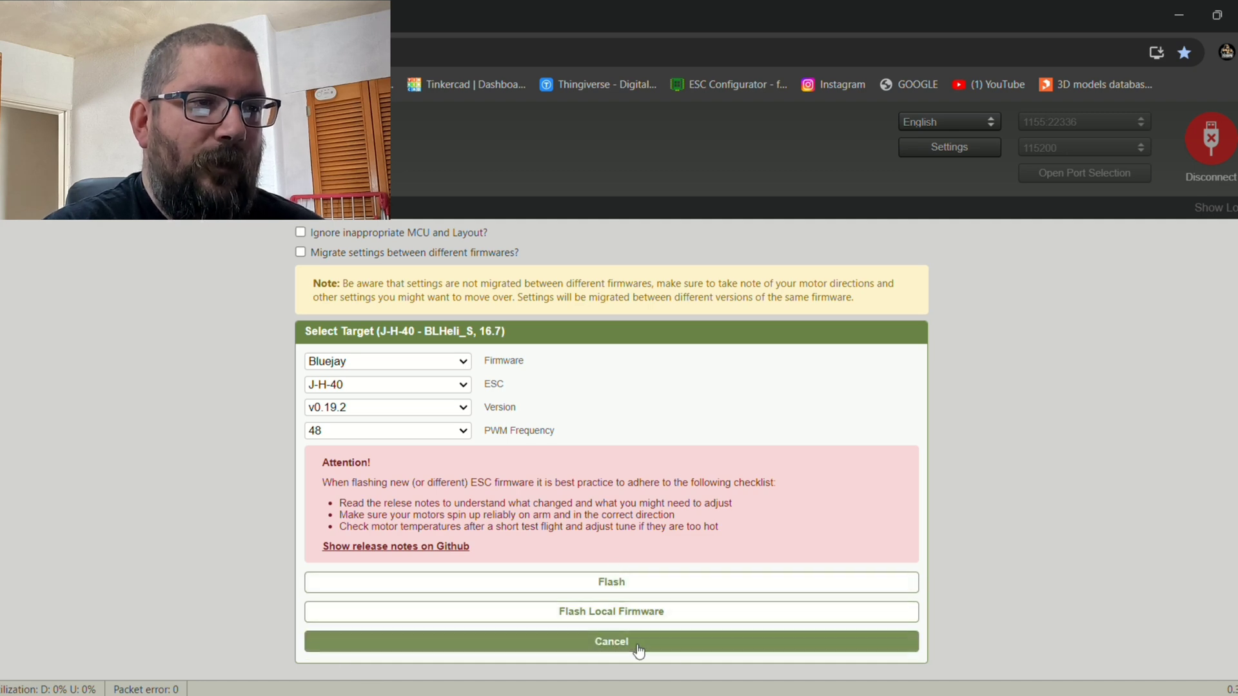
{"action": "left_click", "coordinate": [605, 581]}
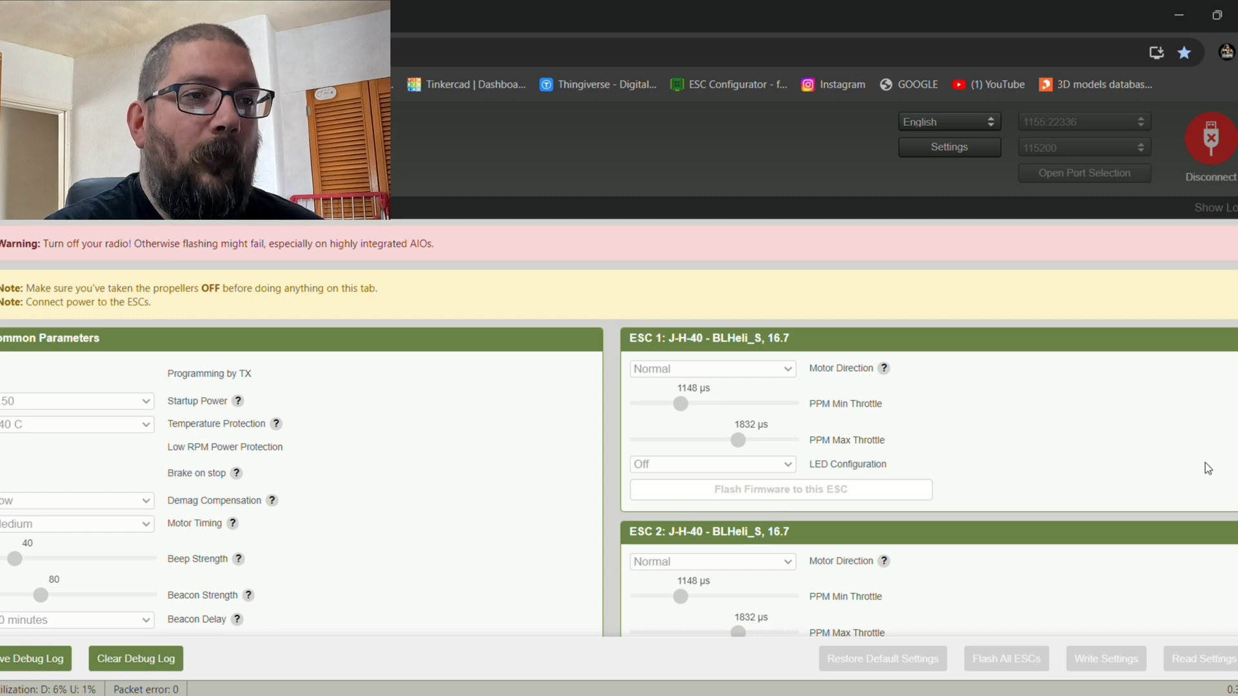
- Follow the flashing progress on all four ESCs and examine their firmware versions and the common parameters
{"action": "scroll", "coordinate": [1187, 424], "scroll_direction": "down", "scroll_amount": 2}
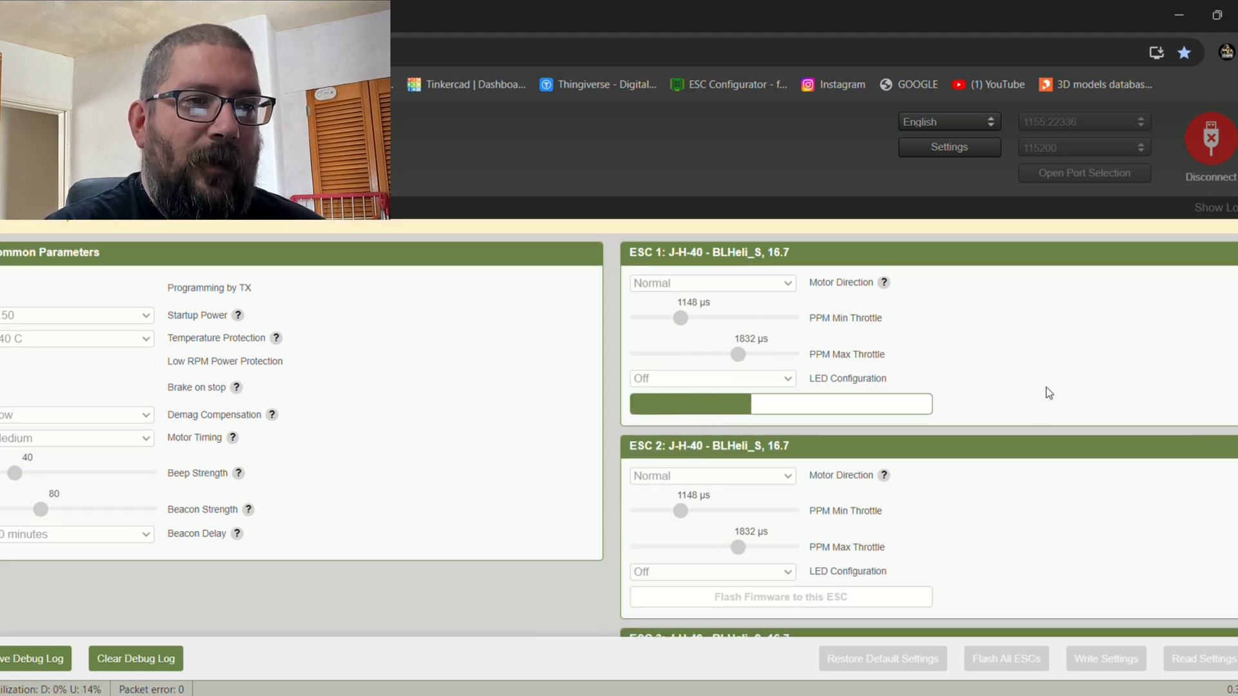
{"action": "scroll", "coordinate": [1047, 387], "scroll_direction": "down", "scroll_amount": 2}
{"action": "scroll", "coordinate": [1052, 387], "scroll_direction": "up", "scroll_amount": 2}
{"action": "scroll", "coordinate": [1053, 393], "scroll_direction": "down", "scroll_amount": 6}
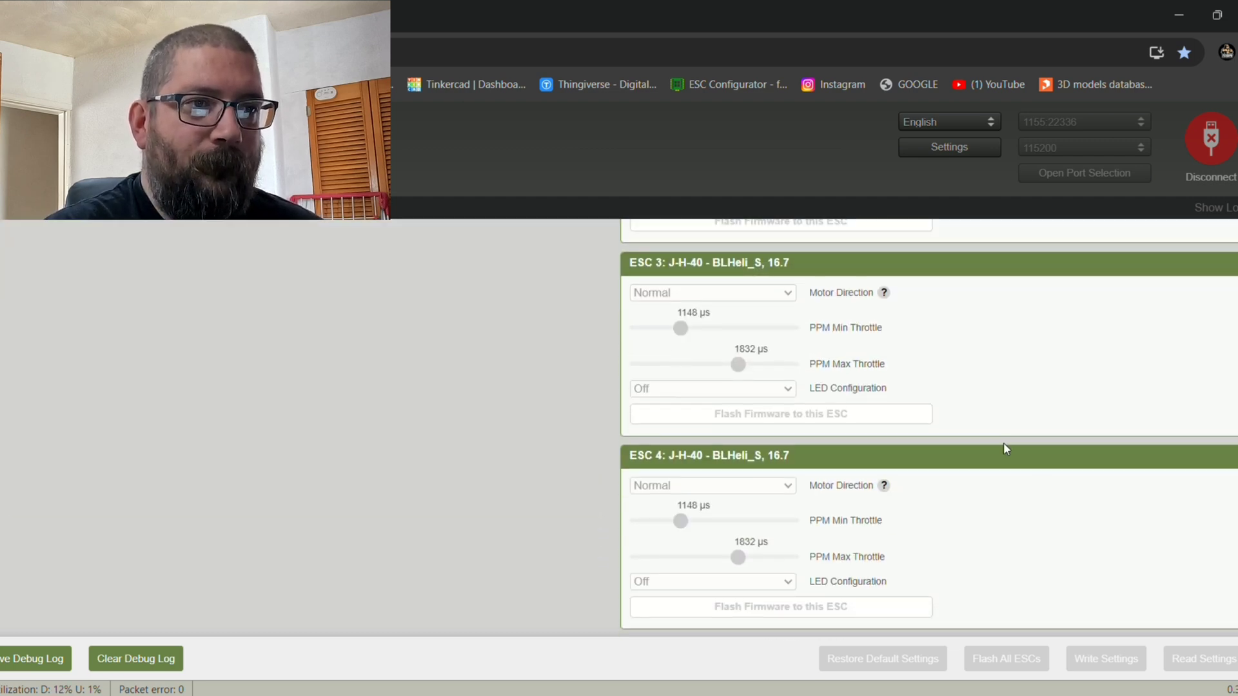
{"action": "scroll", "coordinate": [1019, 438], "scroll_direction": "up", "scroll_amount": 6}
{"action": "scroll", "coordinate": [1056, 426], "scroll_direction": "down", "scroll_amount": 1}
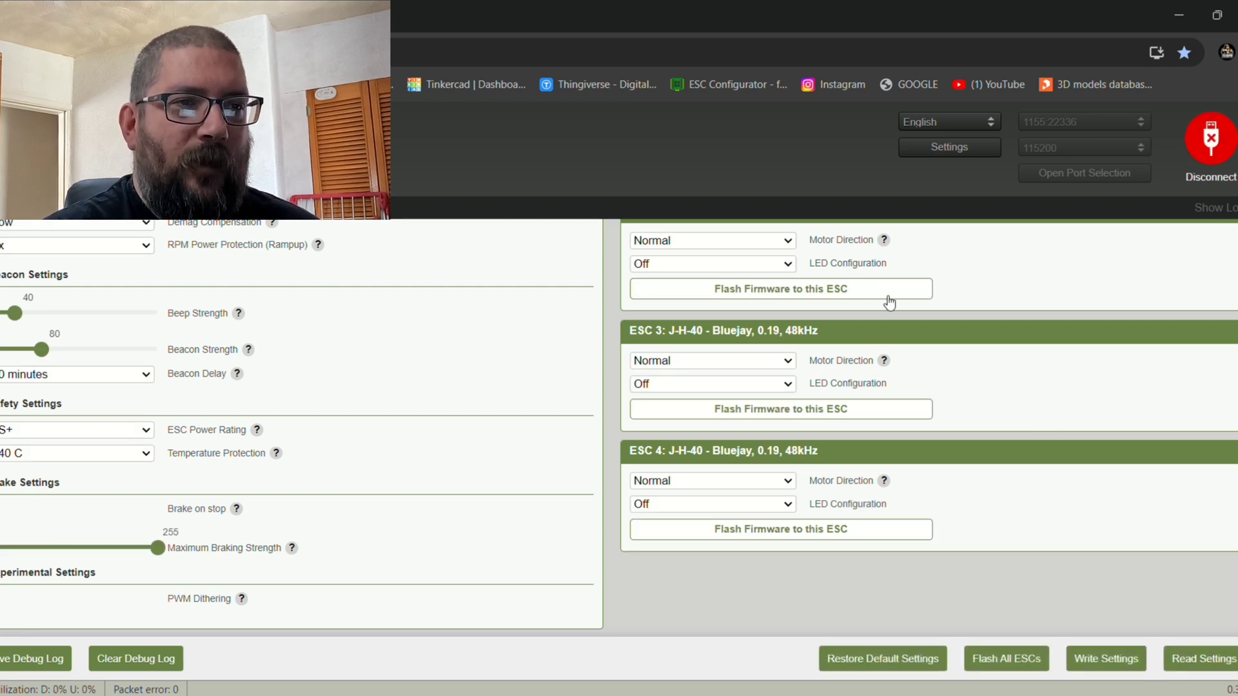
{"action": "scroll", "coordinate": [767, 558], "scroll_direction": "up", "scroll_amount": 1}
{"action": "scroll", "coordinate": [767, 558], "scroll_direction": "up", "scroll_amount": 1}
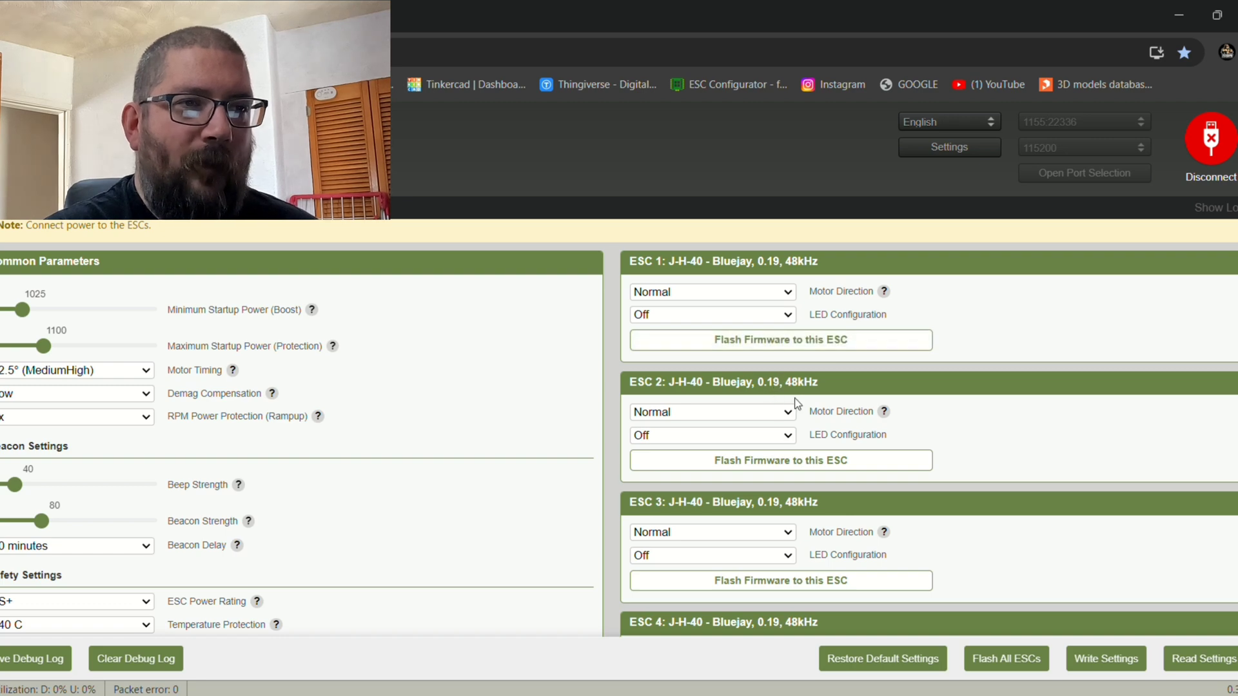
{"action": "scroll", "coordinate": [791, 401], "scroll_direction": "down", "scroll_amount": 2}
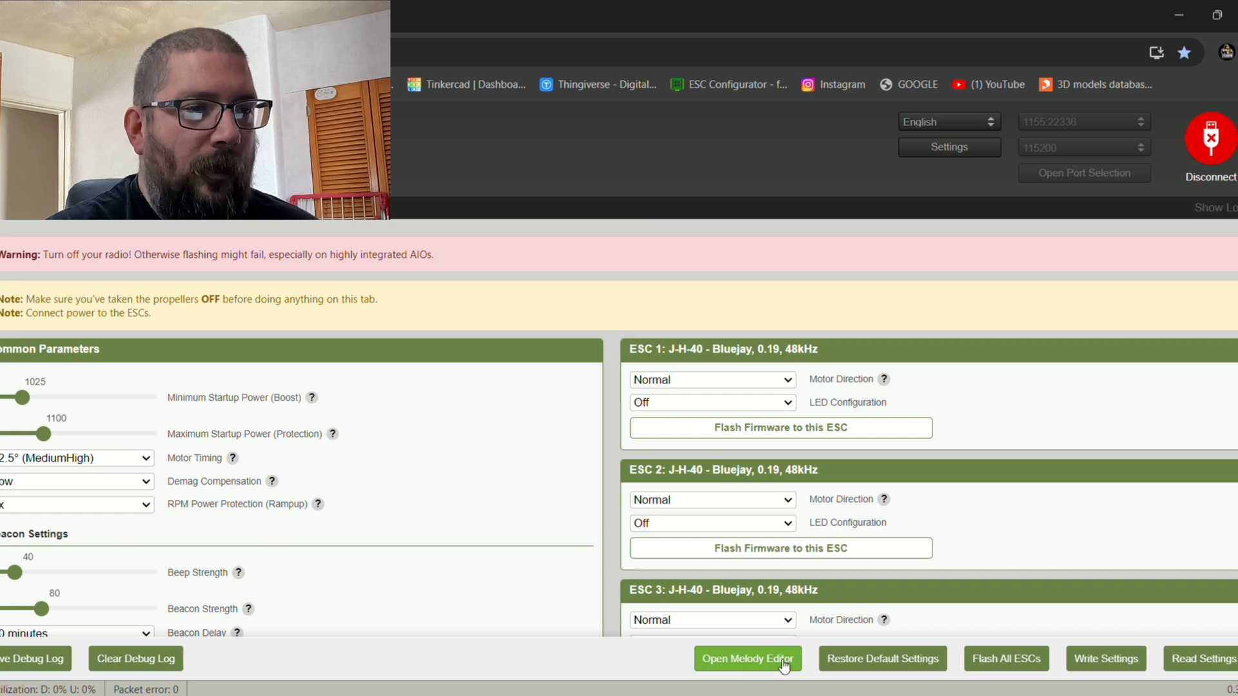
- Preview the Star Wars - Imperial March melody and write it to all four ESCs, ending with disconnecting the flight controller
{"action": "left_click", "coordinate": [743, 671]}
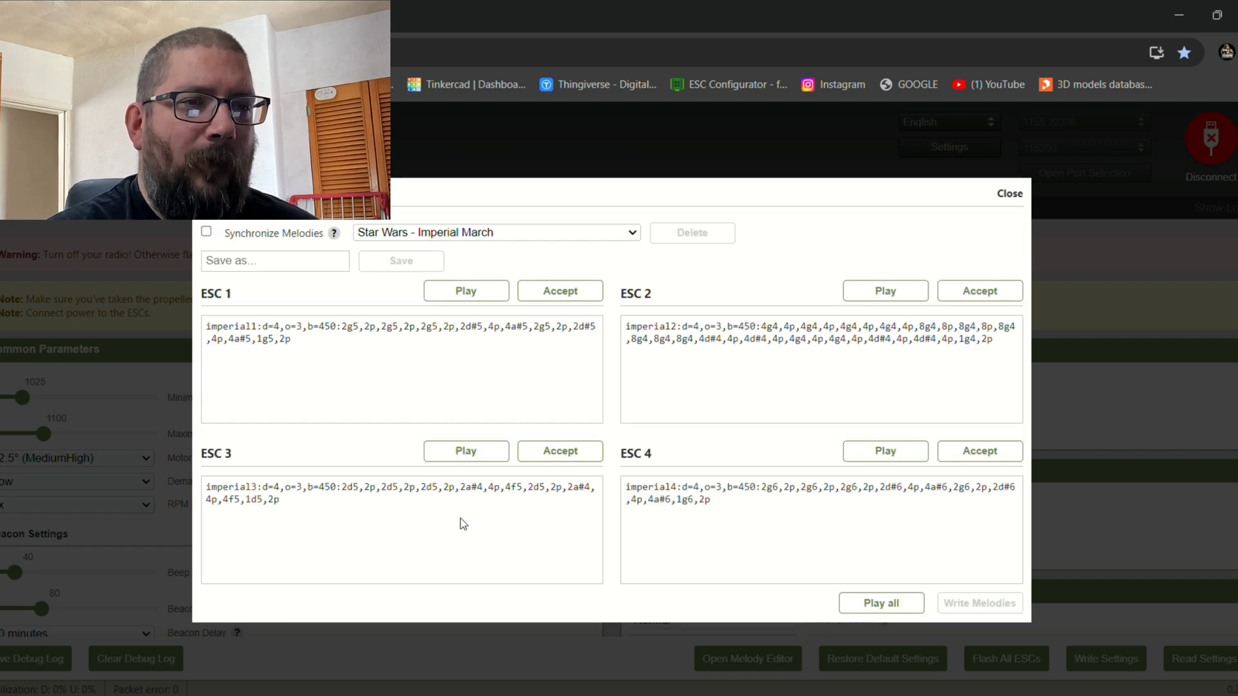
{"action": "left_click", "coordinate": [889, 605]}
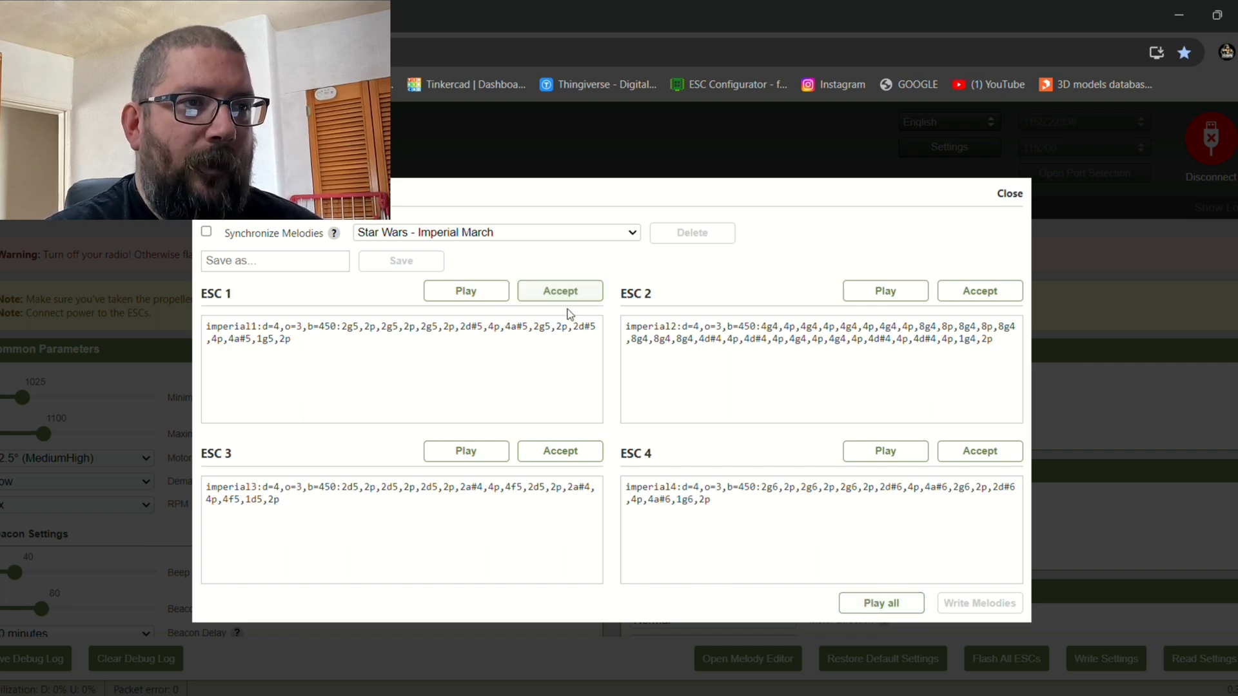
{"action": "left_click", "coordinate": [560, 460]}
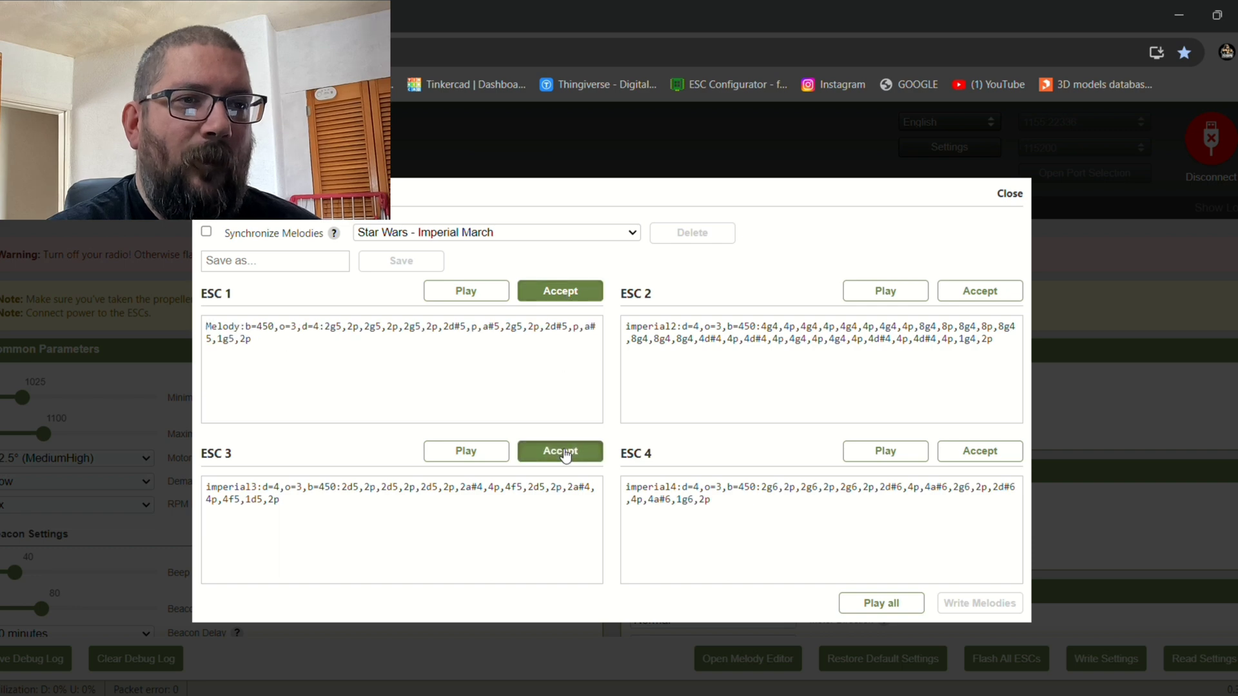
{"action": "left_click", "coordinate": [997, 459]}
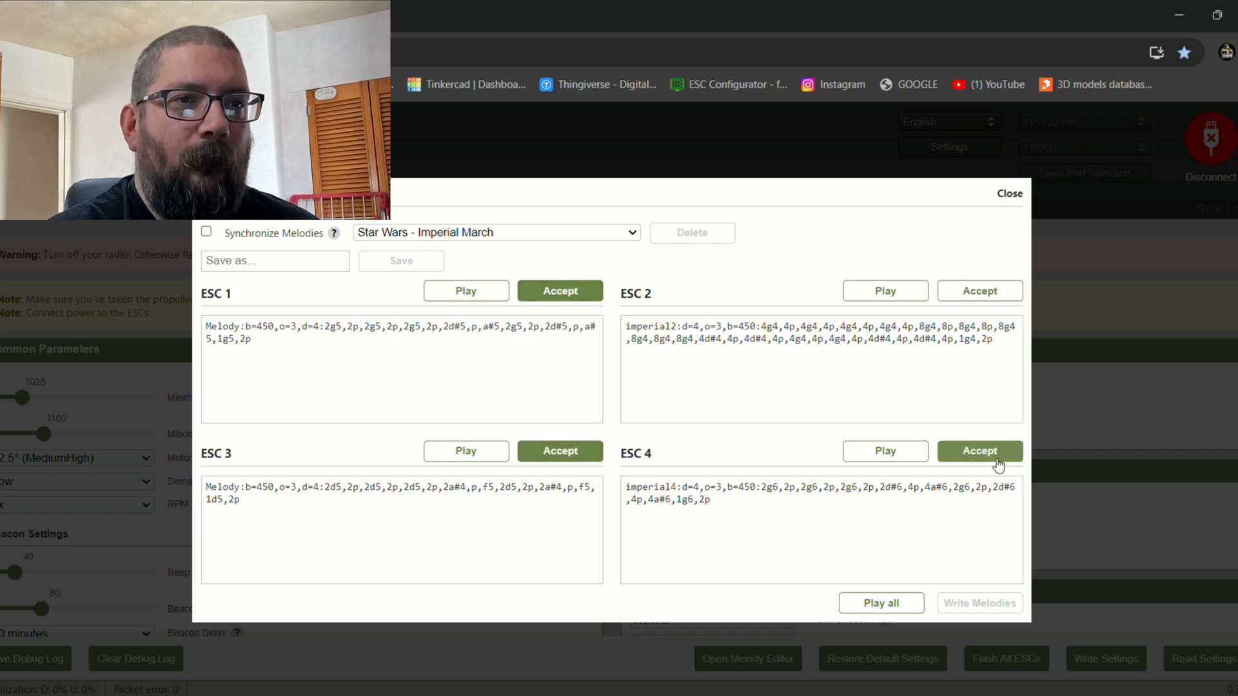
{"action": "left_click", "coordinate": [982, 293]}
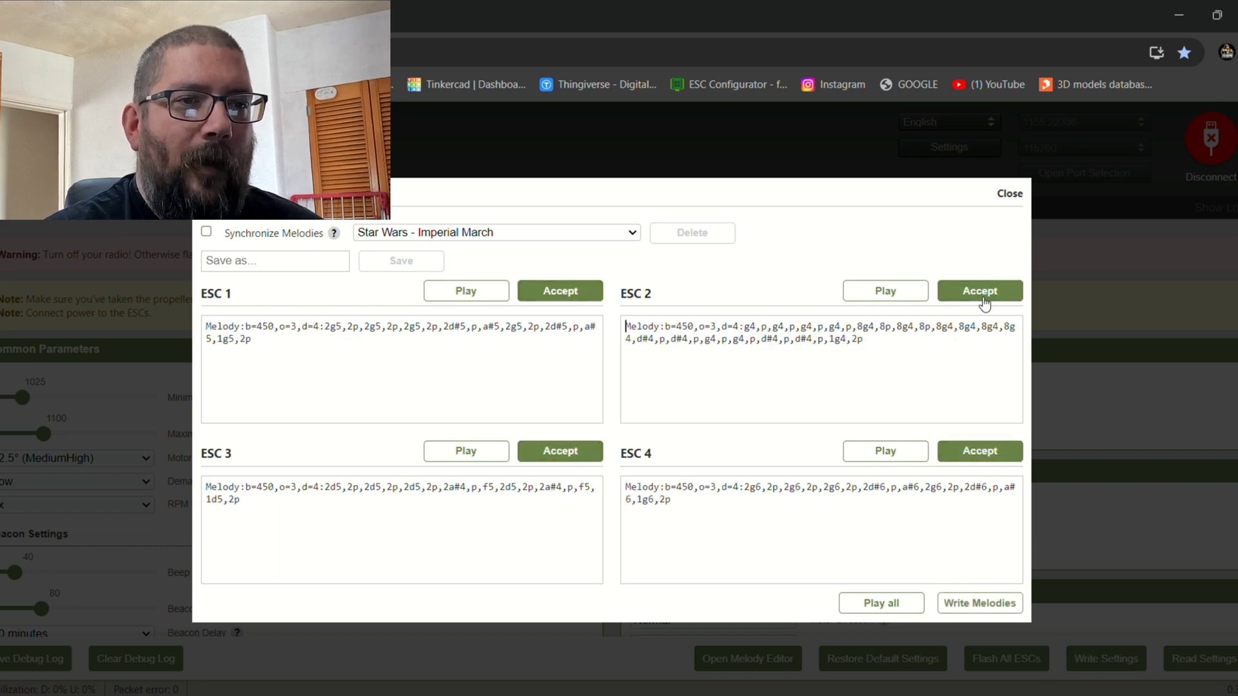
{"action": "left_click", "coordinate": [990, 611]}
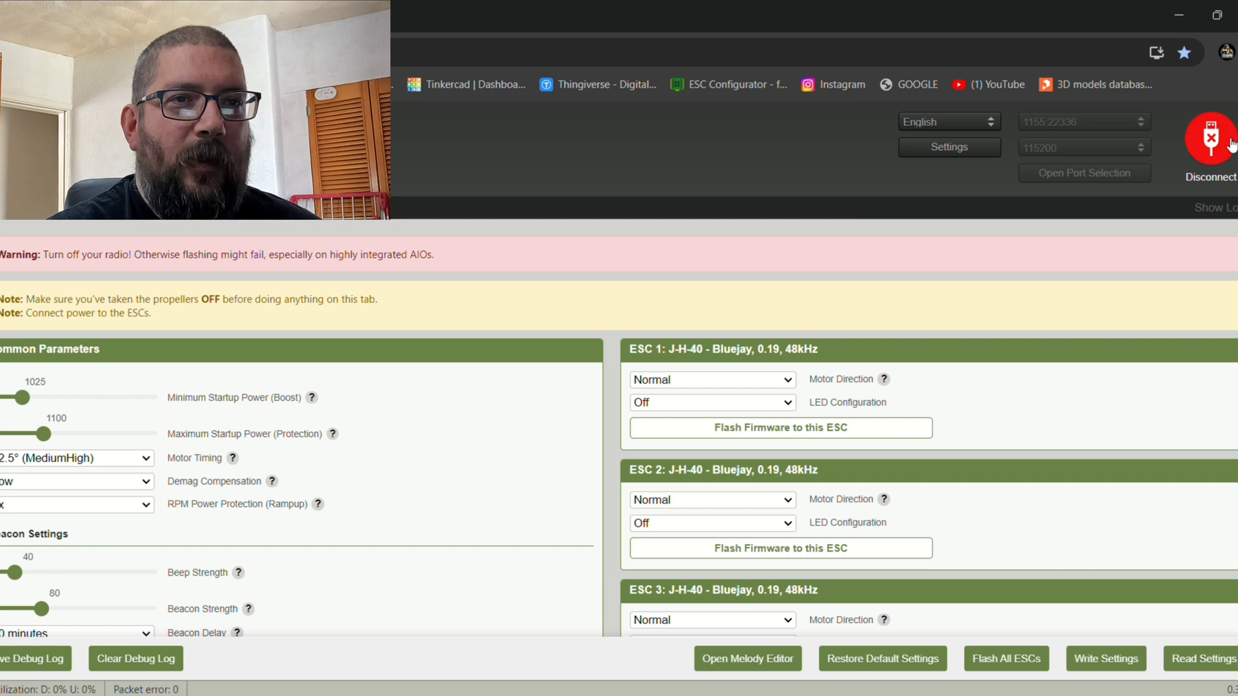
{"action": "left_click", "coordinate": [1212, 145]}
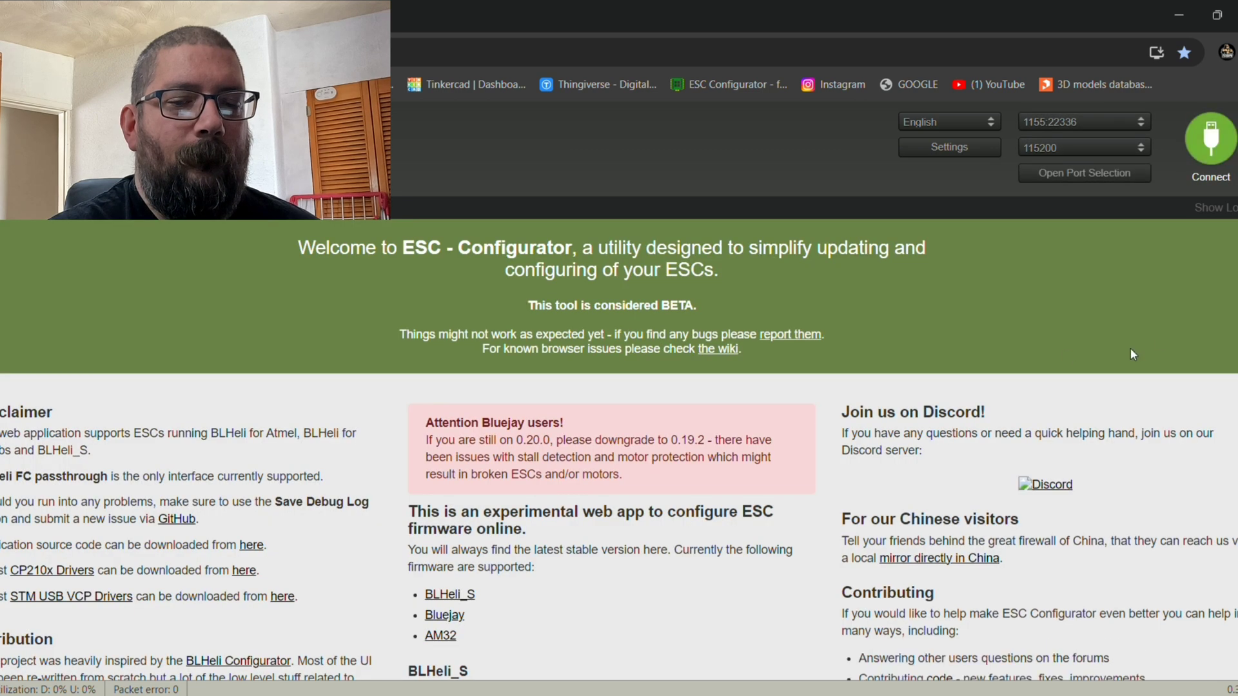